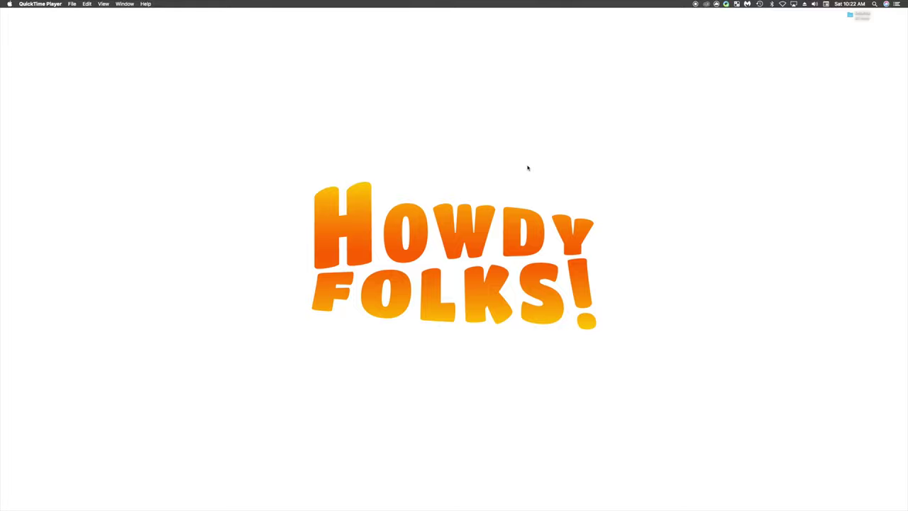
Step: Open the PureBDcraft for Minecraft page in Safari and accept its download Terms of Use
mouse_move(484, 505)
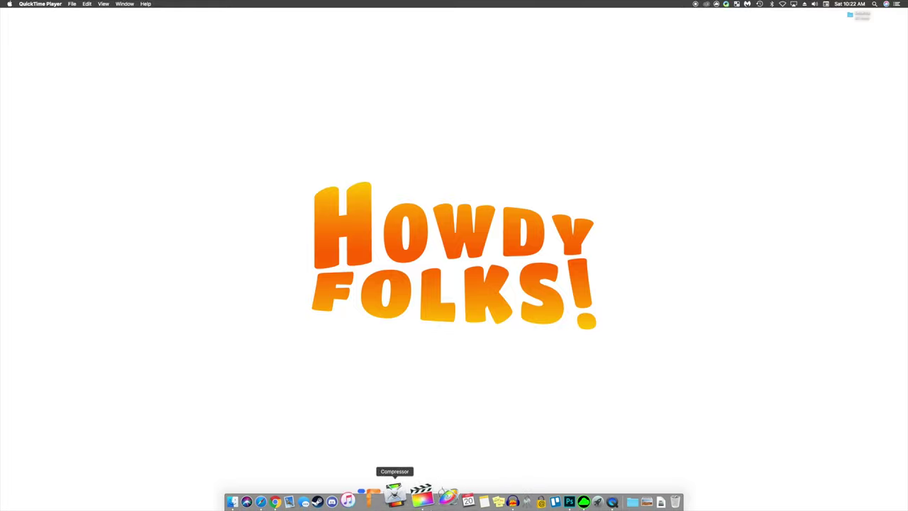
left_click(288, 501)
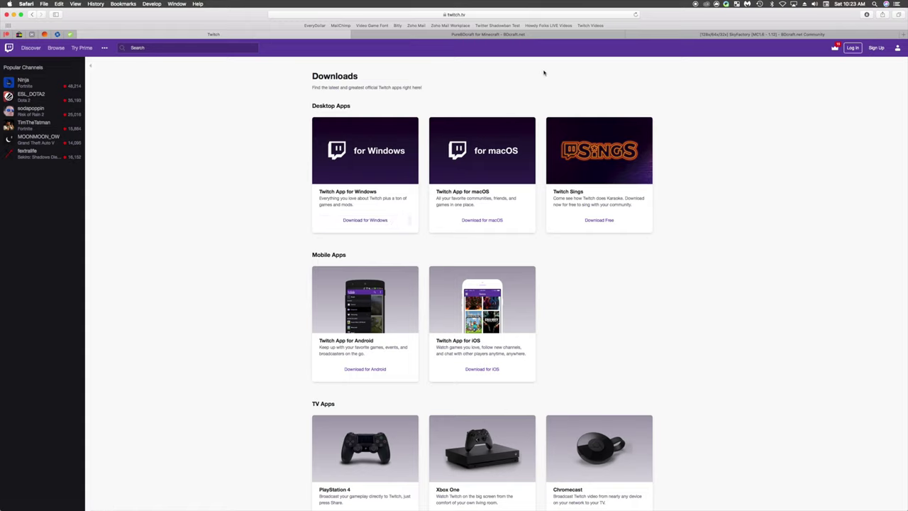
left_click(536, 34)
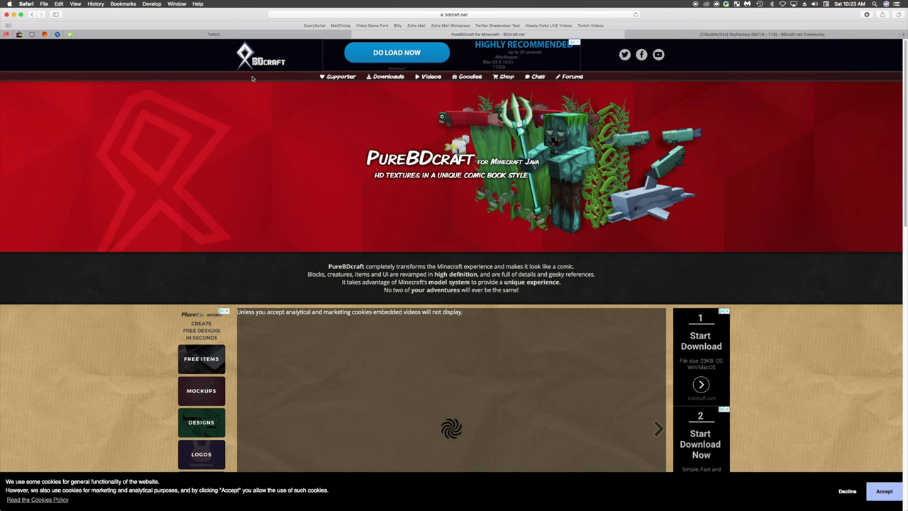
scroll(312, 284, "down", 15)
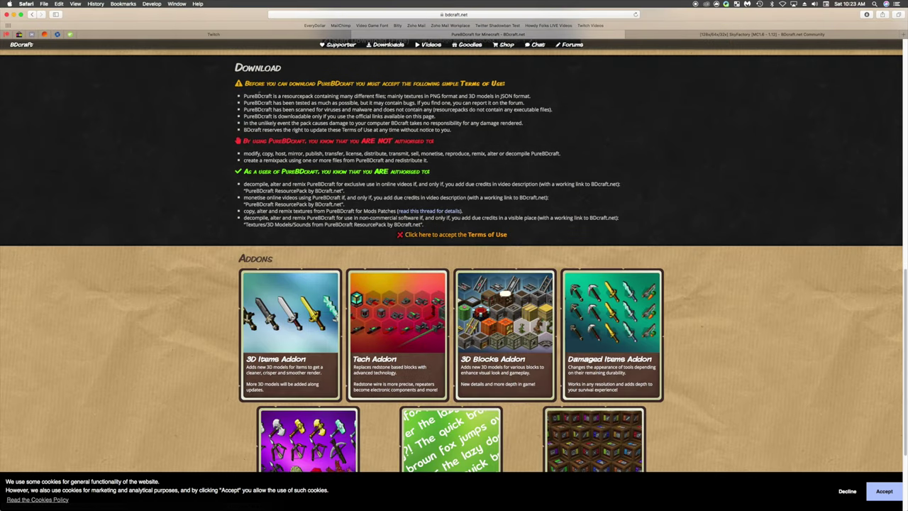
left_click_drag(232, 67, 537, 231)
left_click(496, 235)
scroll(270, 276, "down", 1)
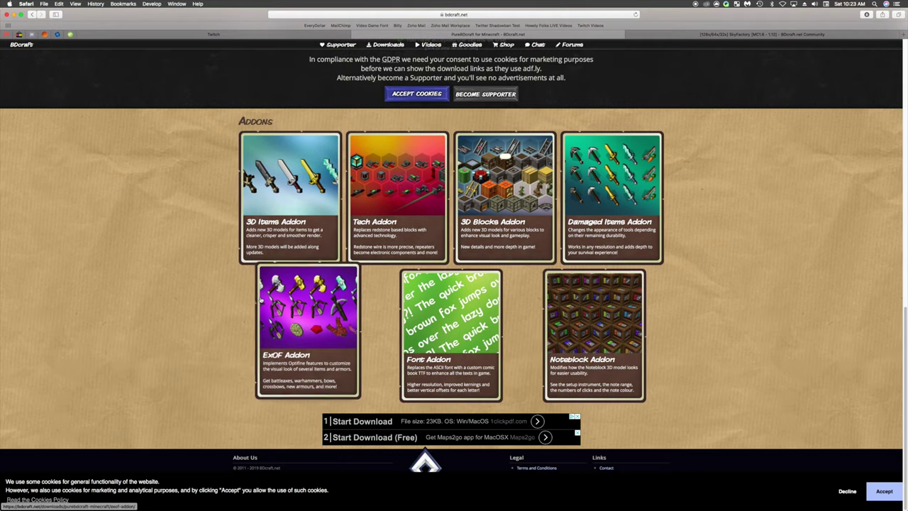
Step: Accept the marketing cookies required for the PureBDcraft download links
scroll(420, 276, "up", 5)
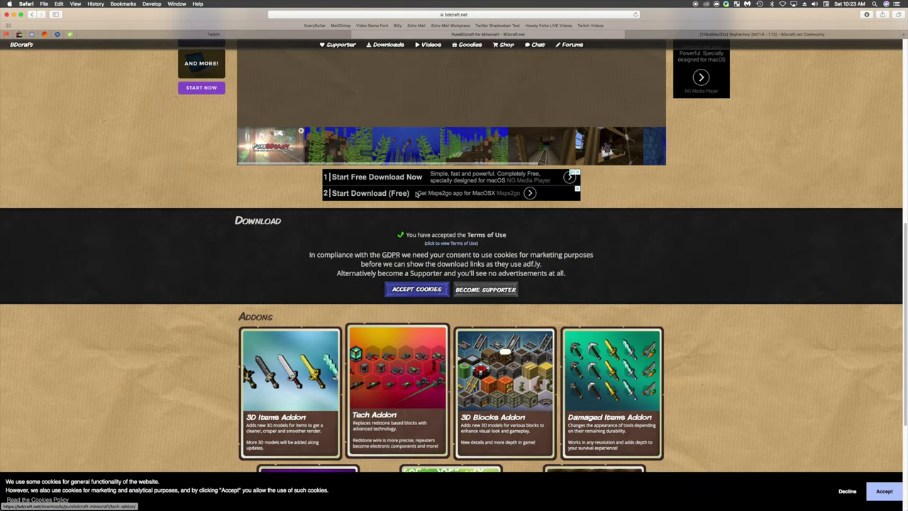
scroll(420, 276, "up", 3)
scroll(420, 276, "down", 2)
left_click(397, 377)
scroll(222, 352, "down", 3)
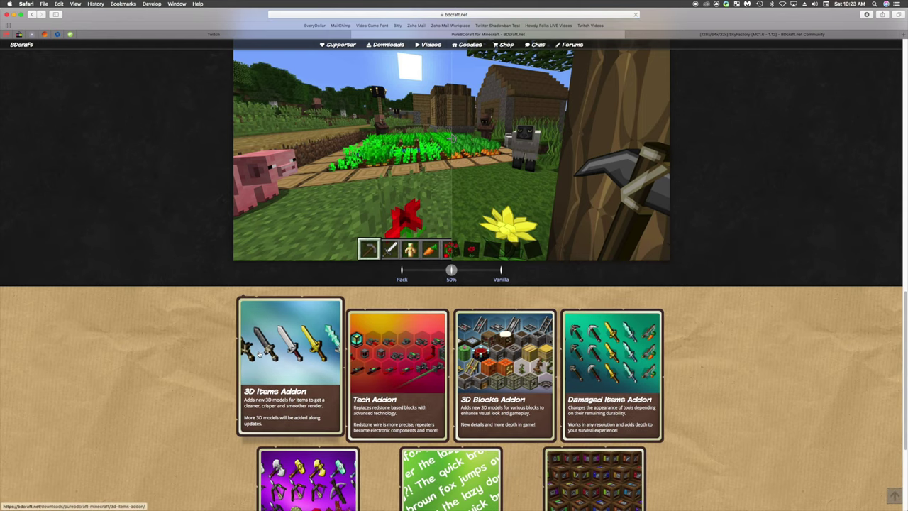
Step: Download the 64x version of PureBDcraft for MC1.12 and skip the advertisement page
scroll(223, 353, "up", 2)
scroll(222, 352, "up", 1)
scroll(222, 353, "up", 1)
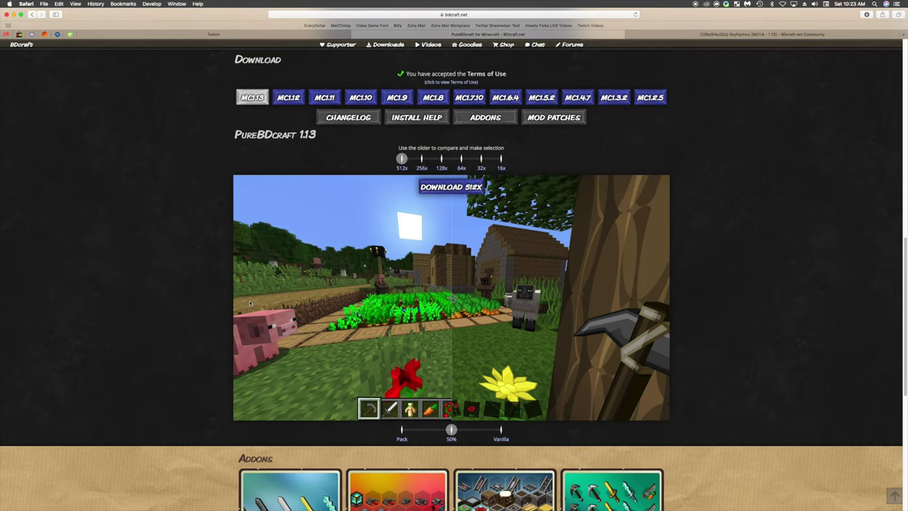
left_click(292, 101)
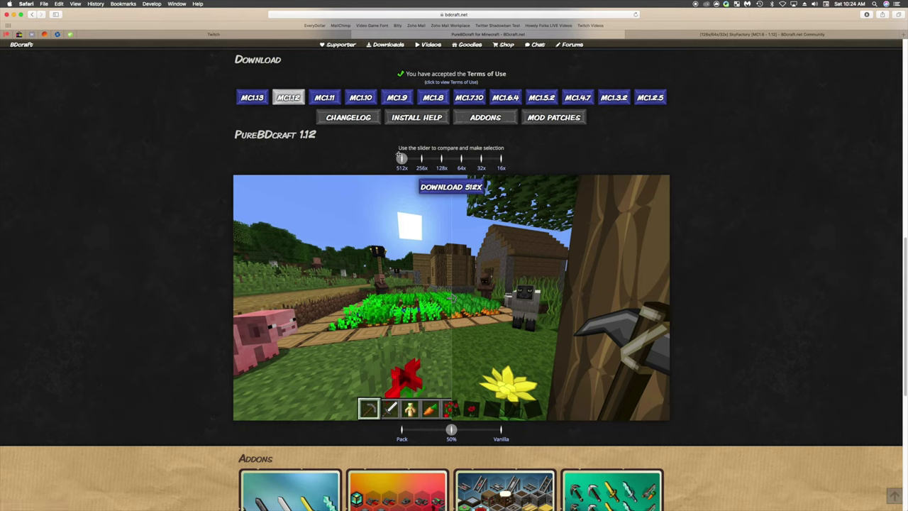
left_click_drag(401, 158, 441, 159)
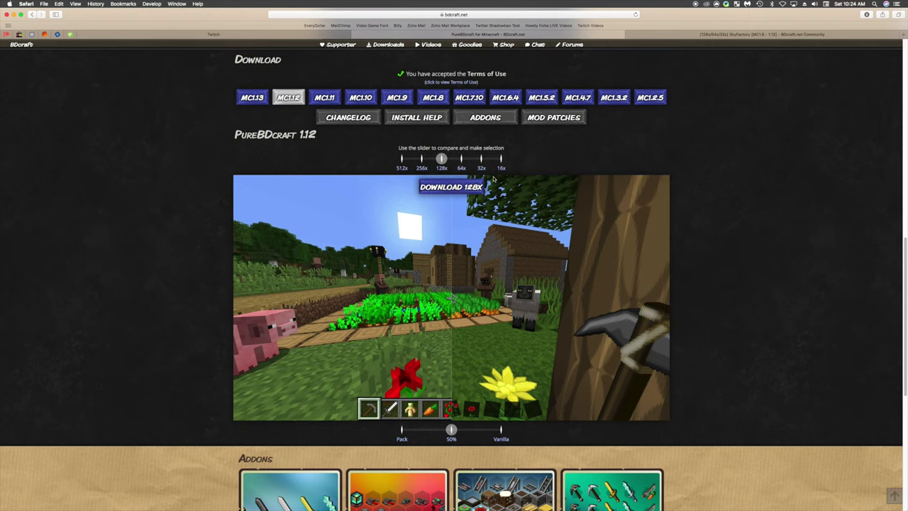
left_click_drag(443, 159, 458, 162)
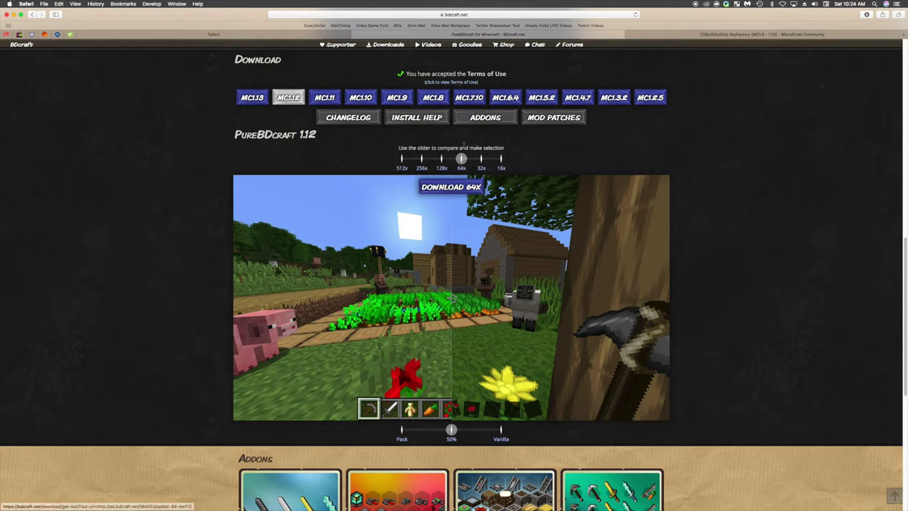
left_click(459, 191)
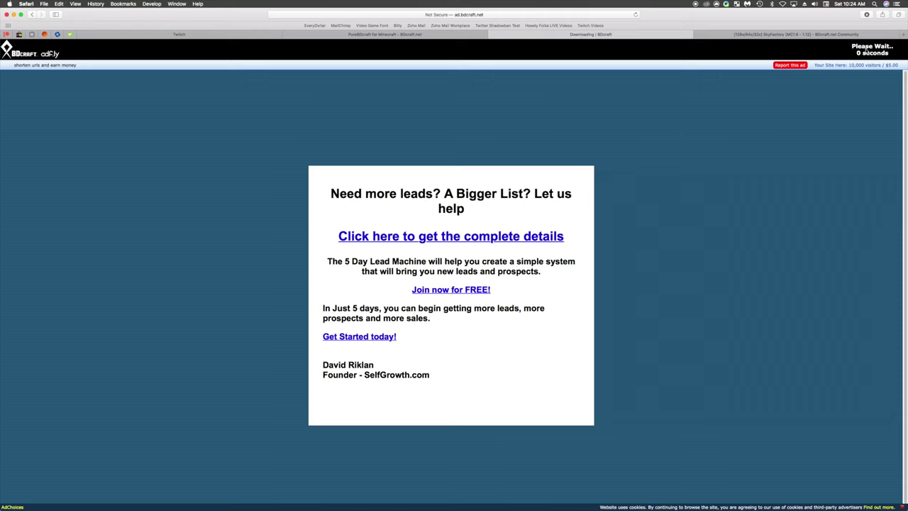
left_click(866, 52)
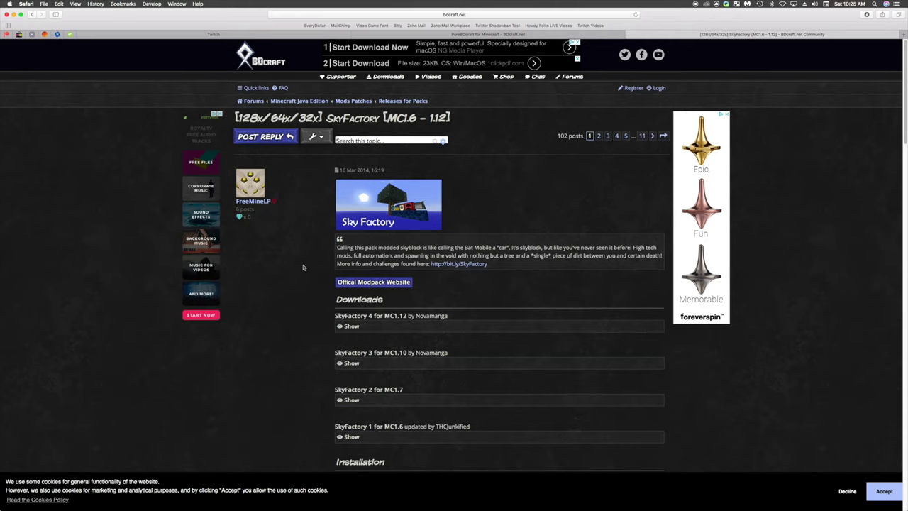
Step: Expand the SkyFactory 4 for MC1.12 downloads in the BDcraft forum topic and download the mod patch
scroll(308, 301, "down", 5)
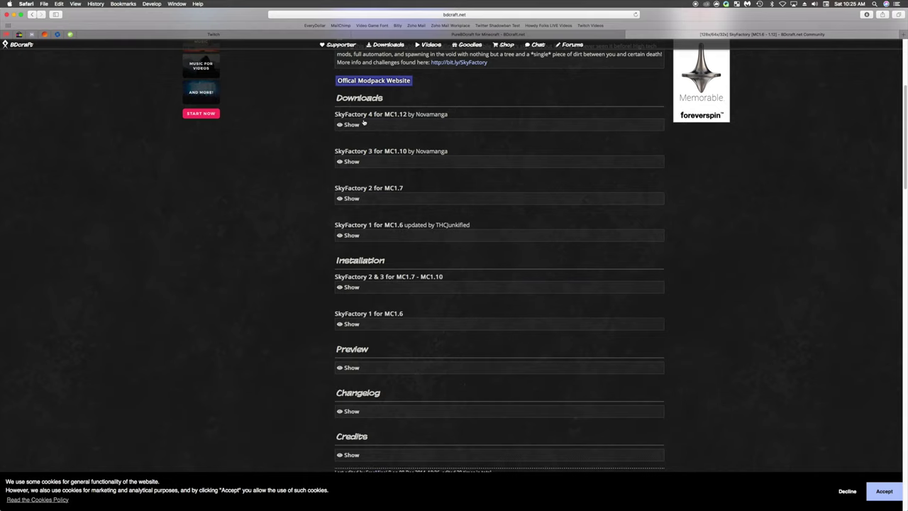
left_click(352, 124)
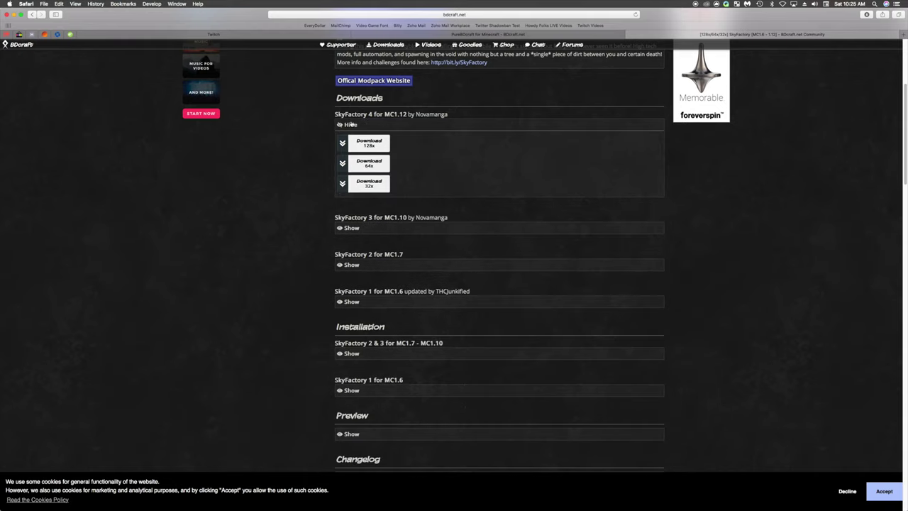
left_click(363, 145)
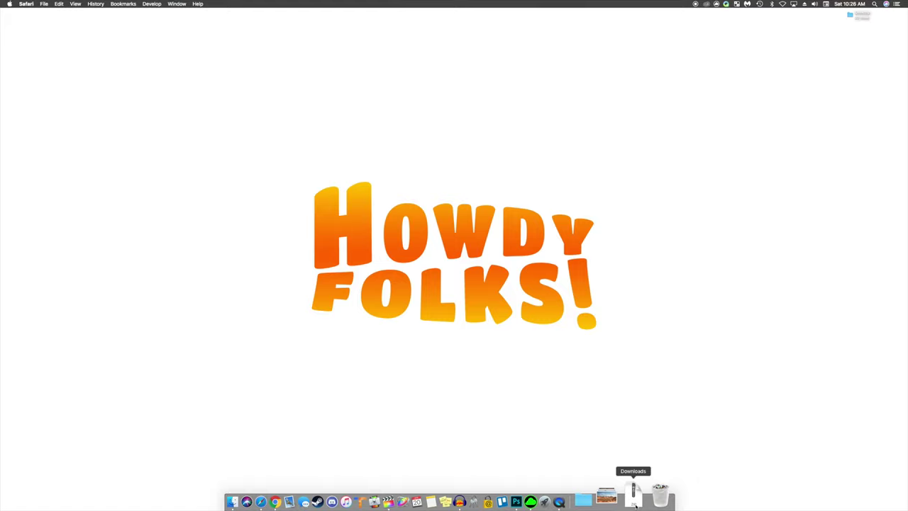
Step: Move Twitch.dmg, the PureBDcraft 64x MC112 zip and the SkyFactory 4 patch zip from Downloads onto the desktop
left_click(635, 502)
left_click_drag(641, 425, 375, 227)
left_click(627, 501)
left_click_drag(628, 449, 435, 227)
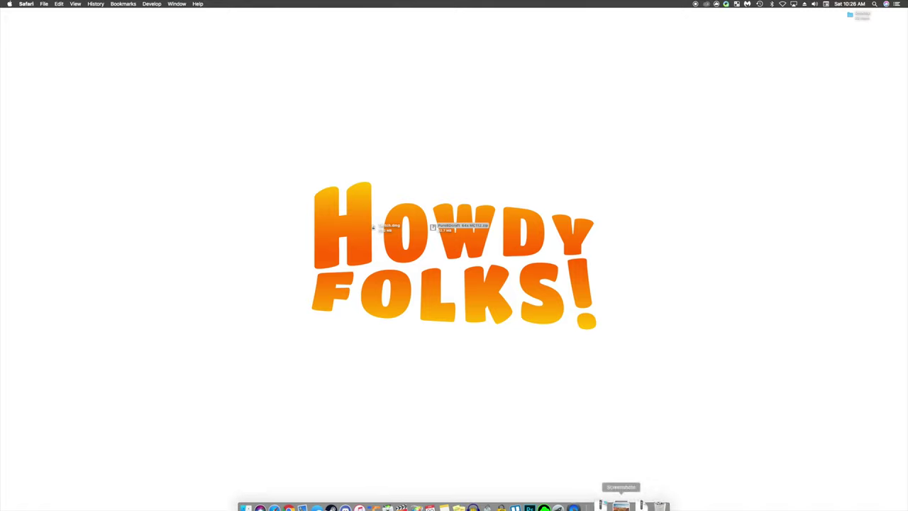
left_click(642, 501)
left_click_drag(641, 461, 558, 229)
Step: Open the Twitch.dmg disk image and install Twitch into the Applications folder
left_click(381, 228)
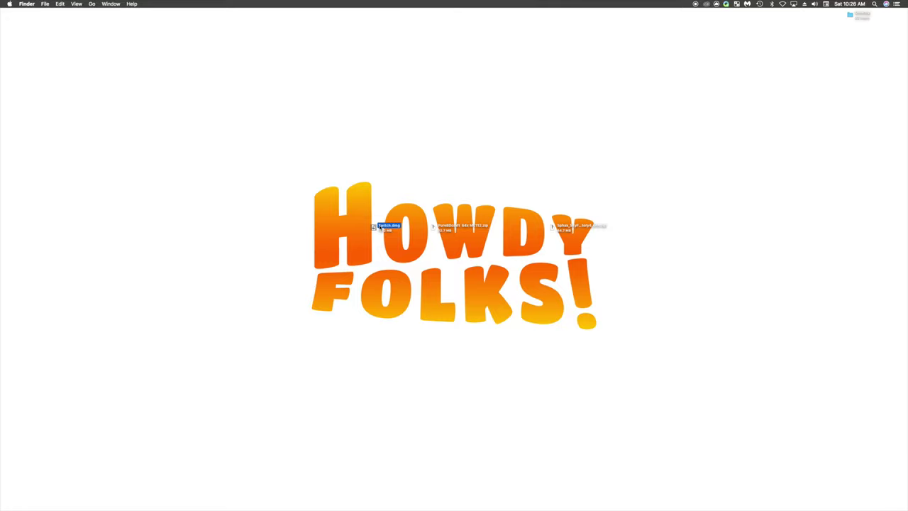
double_click(381, 229)
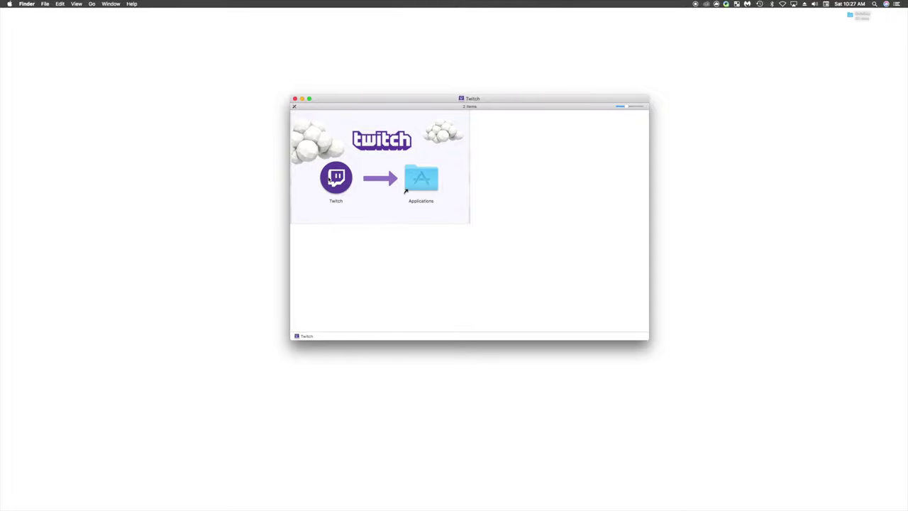
left_click(336, 177)
left_click_drag(337, 178, 423, 180)
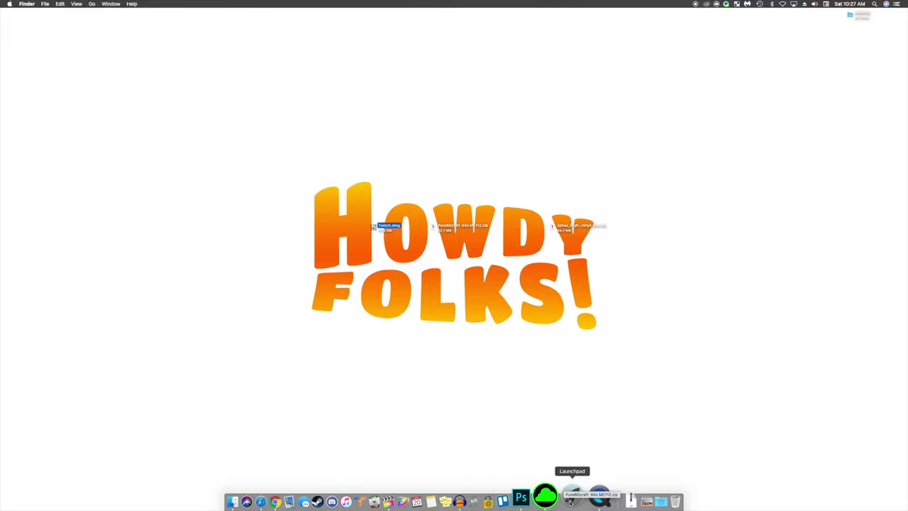
Step: Find the Twitch application through Spotlight, launch it and allow the downloaded app to open
left_click(572, 495)
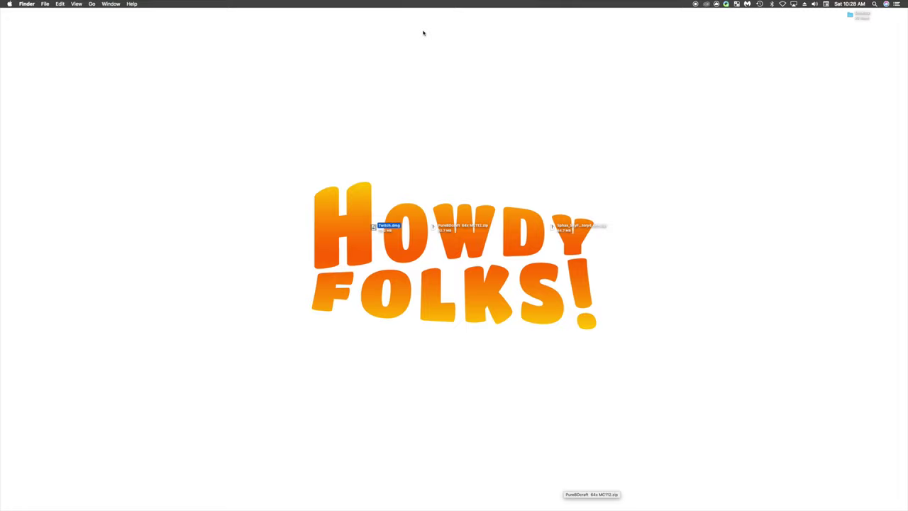
key("super+space")
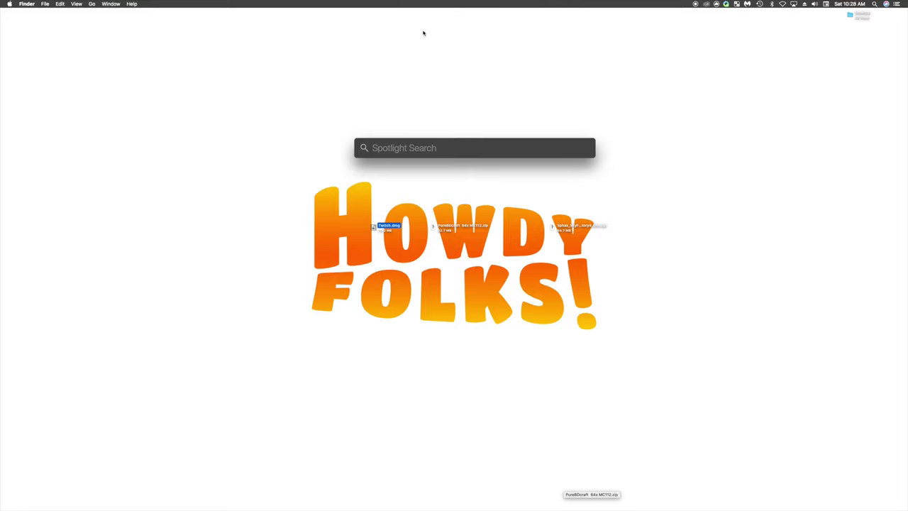
type("twitch")
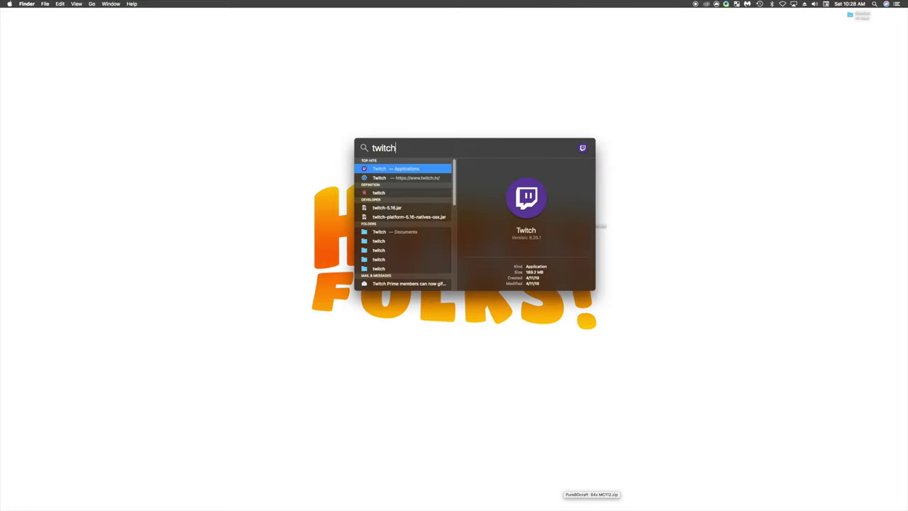
key("Return")
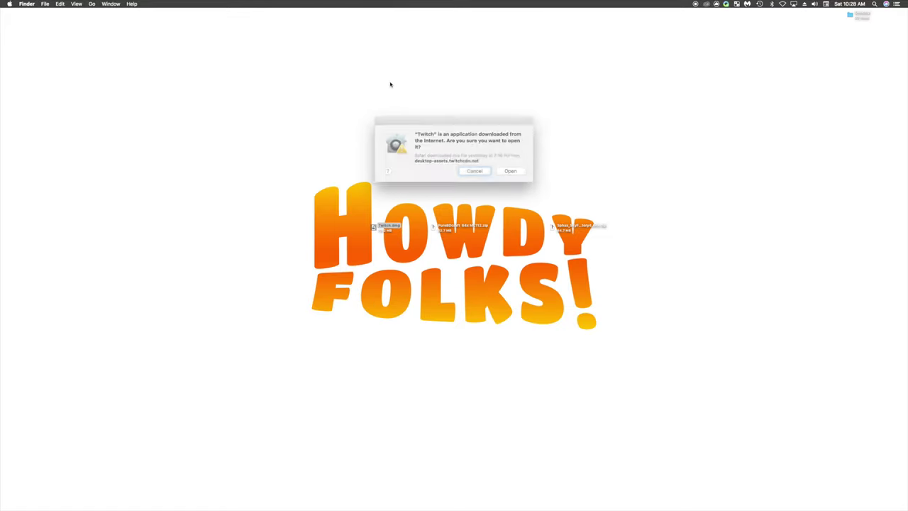
left_click(515, 171)
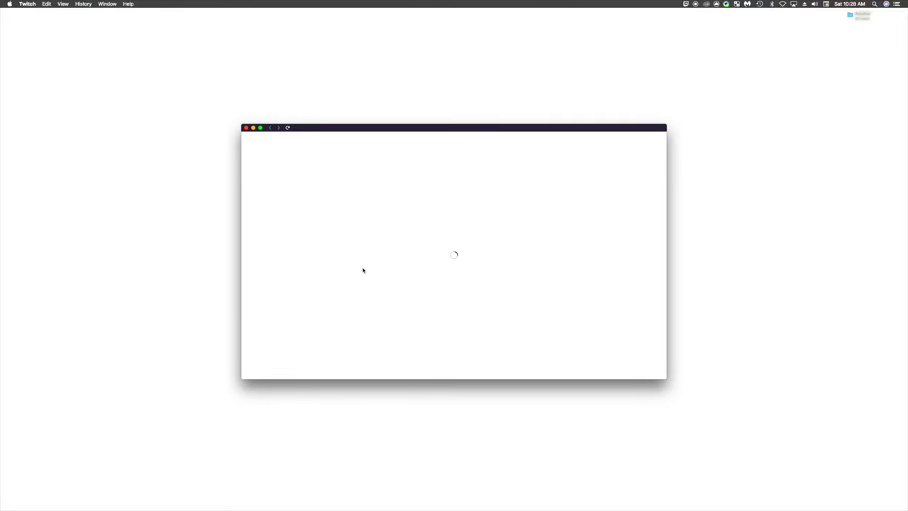
left_click(548, 332)
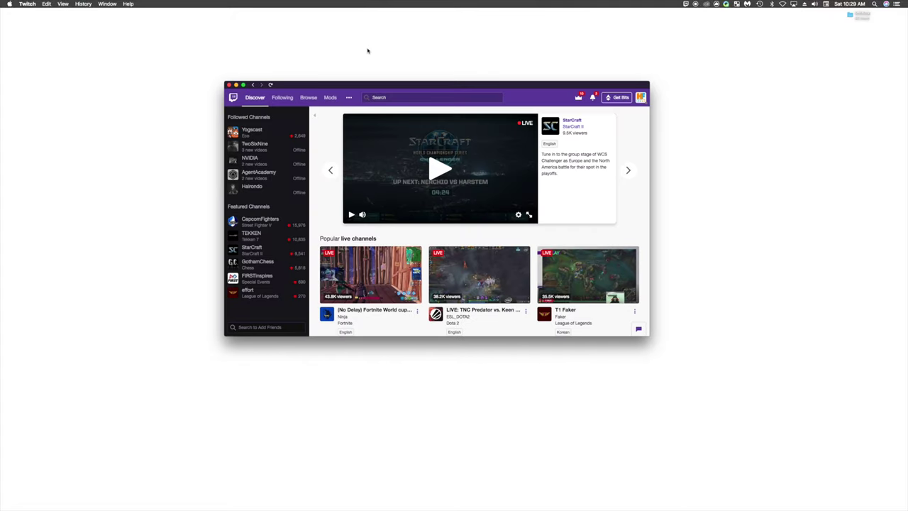
Step: Go to the Minecraft mods section in Twitch and browse the available modpacks
left_click(331, 98)
left_click(340, 136)
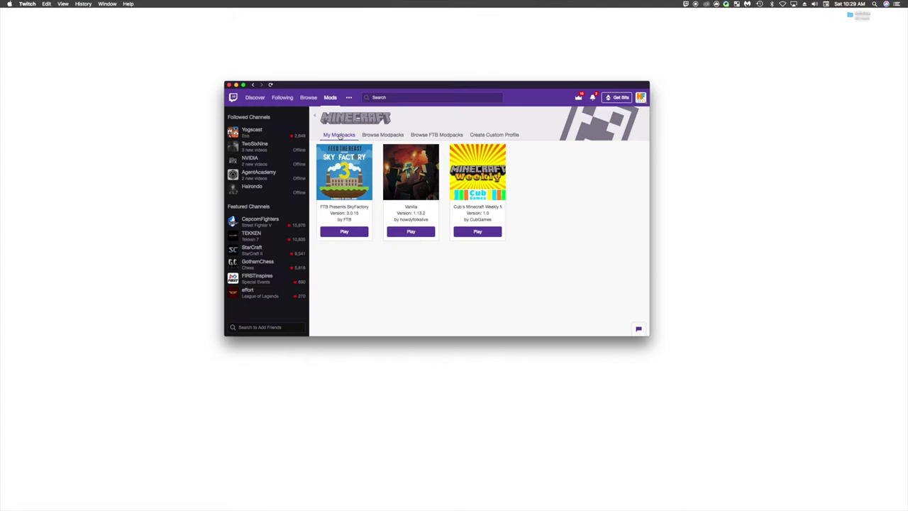
left_click(384, 135)
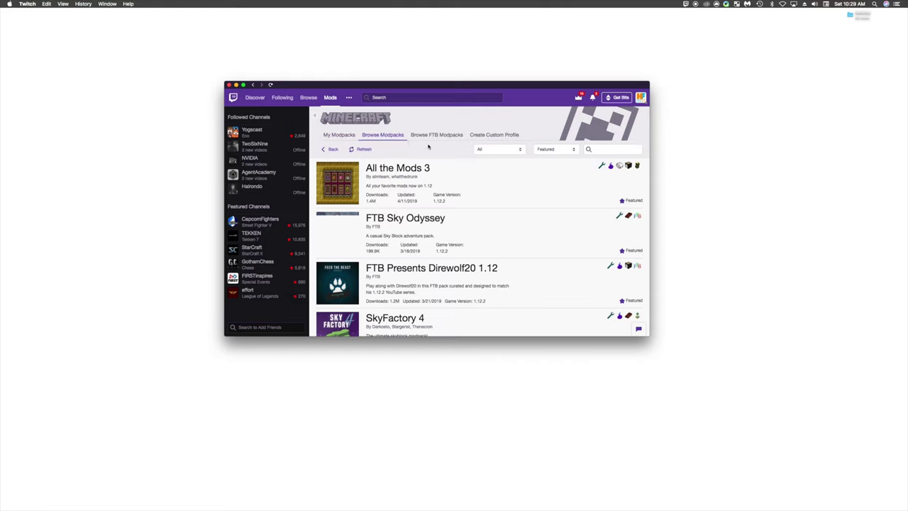
Step: Search the modpacks for SkyFactory 4 and install it
left_click(602, 150)
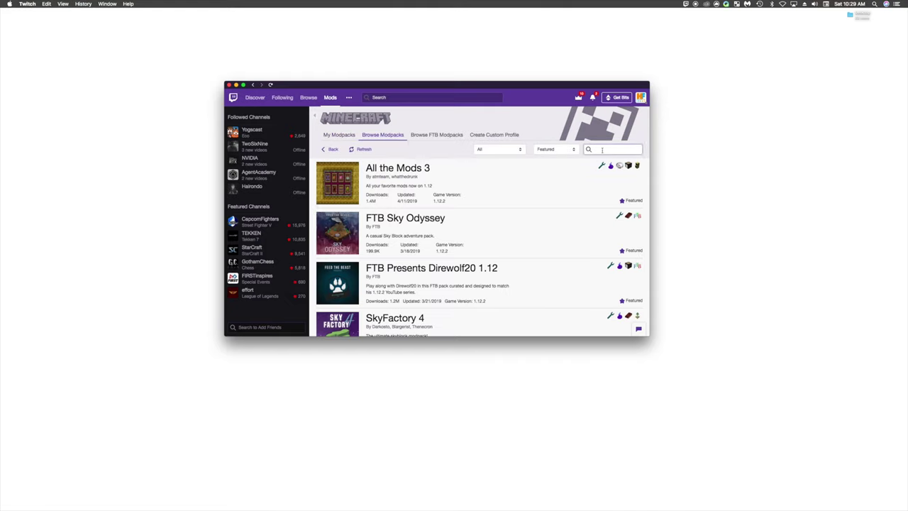
scroll(647, 184, "down", 2)
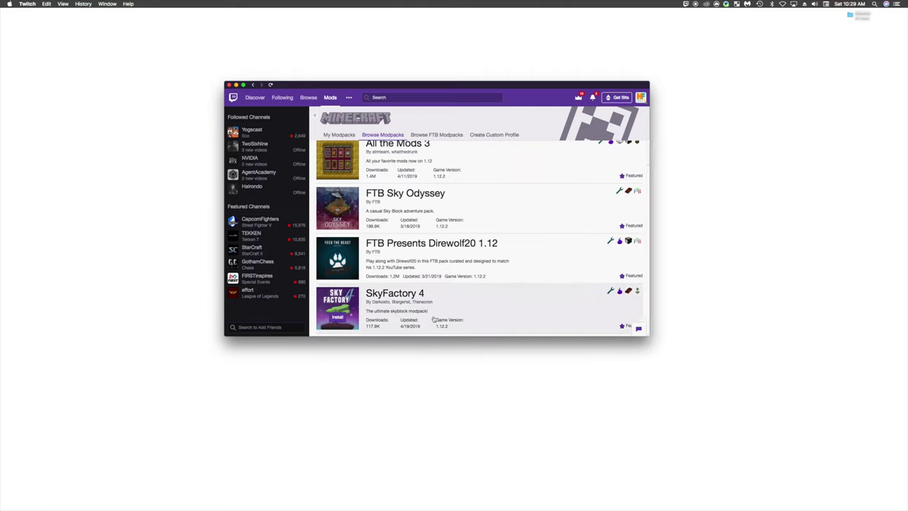
left_click(644, 275)
left_click(328, 149)
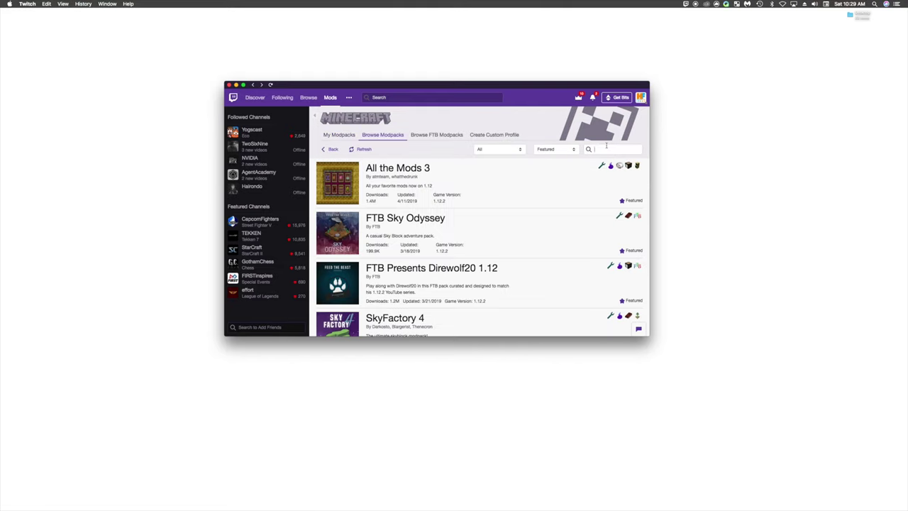
type("skyFactory")
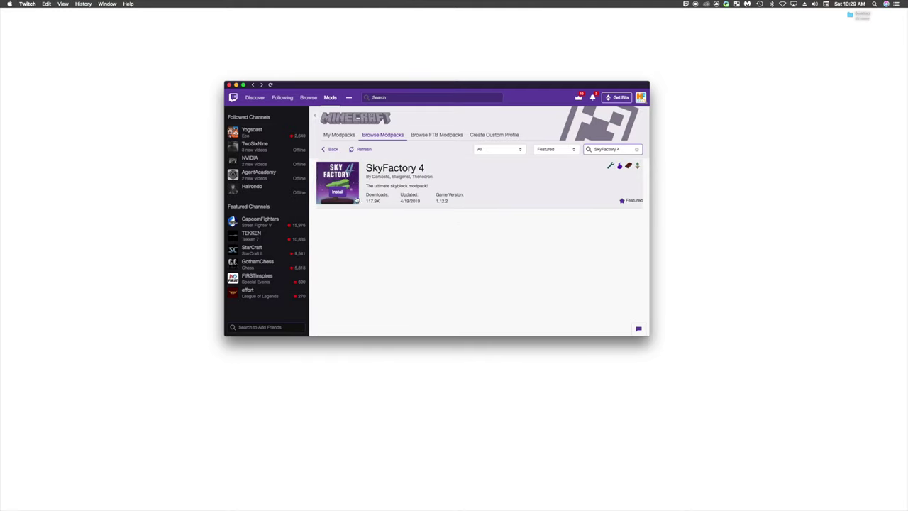
left_click(334, 194)
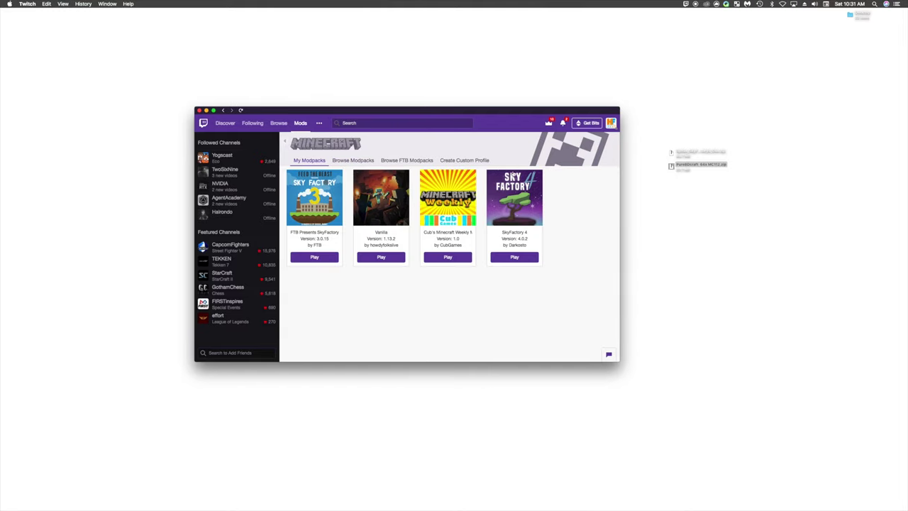
Step: Open the SkyFactory 4 modpack's folder from its profile in Twitch and go to the resourcepacks subfolder
left_click(521, 198)
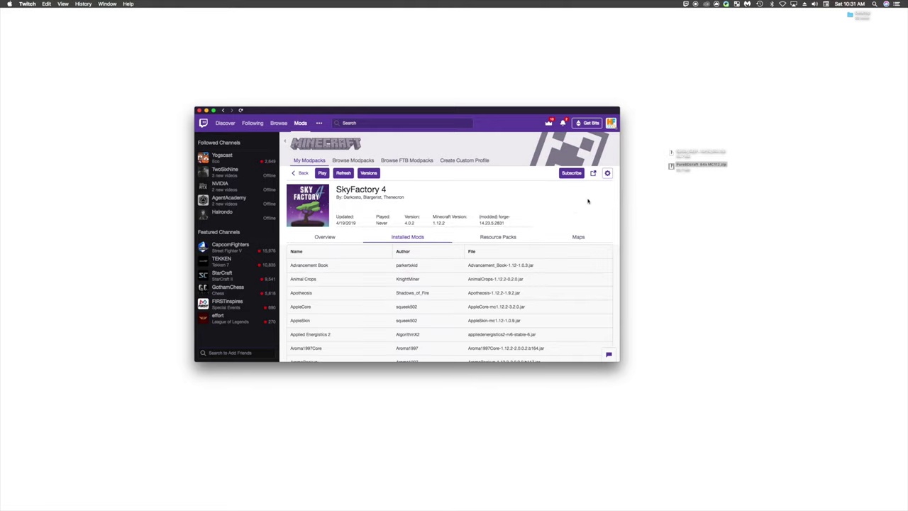
left_click(607, 174)
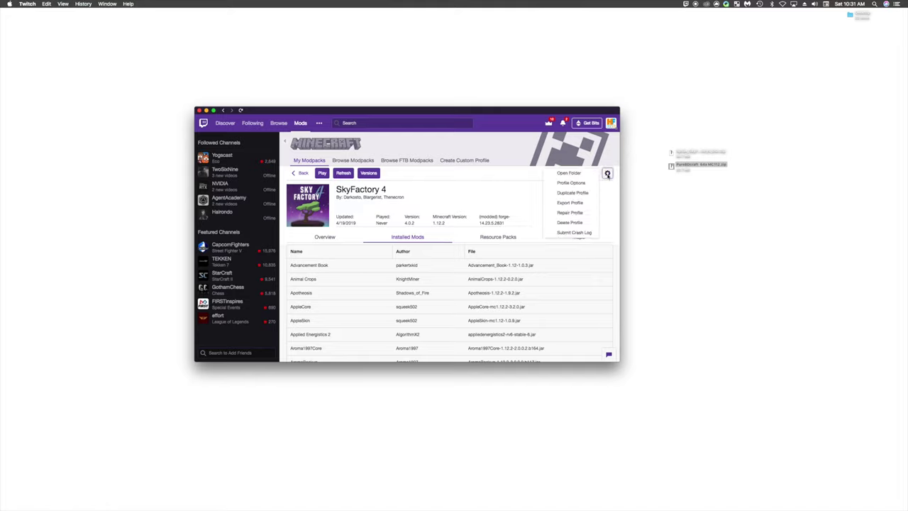
left_click(584, 175)
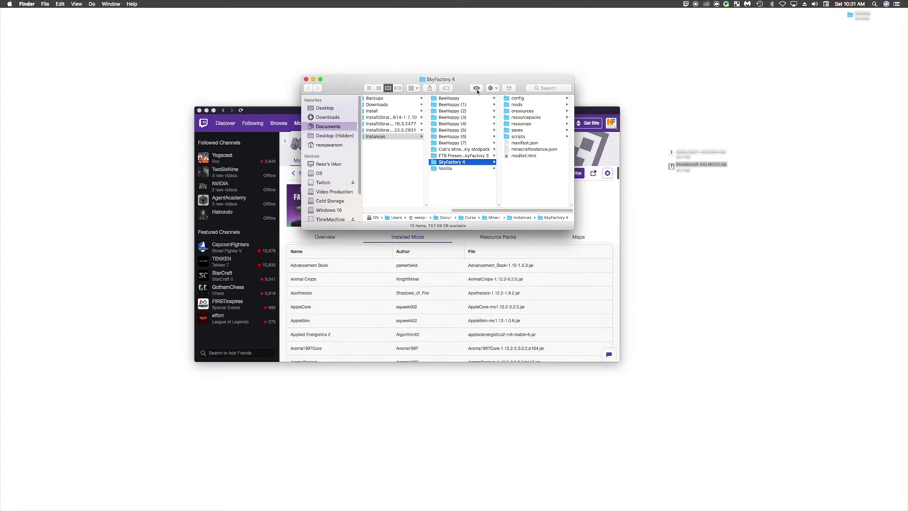
left_click_drag(482, 90, 330, 55)
left_click_drag(430, 199, 511, 263)
left_click(468, 85)
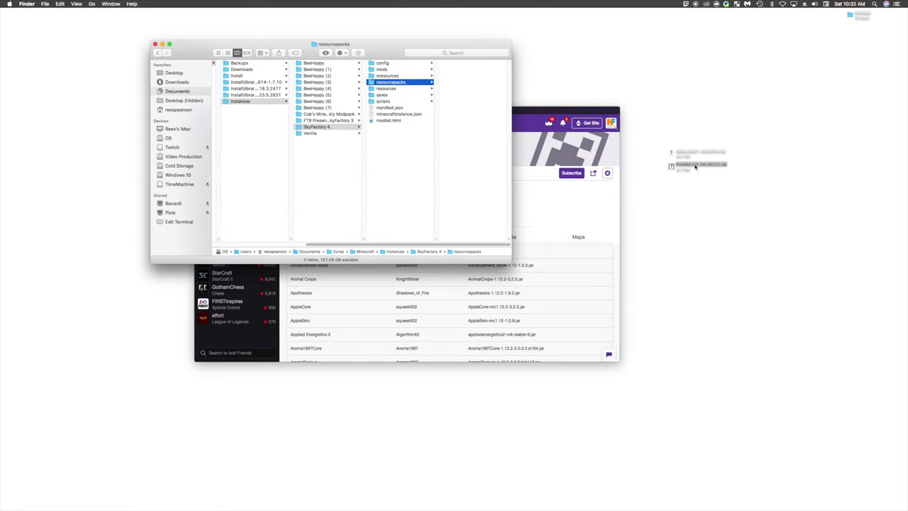
Step: Move the PureBDcraft 64x MC112.zip and Sphax_SkyFactory4_64x.zip files from the desktop into the resourcepacks folder, and return to Twitch
left_click_drag(696, 166, 482, 98)
left_click_drag(689, 152, 401, 103)
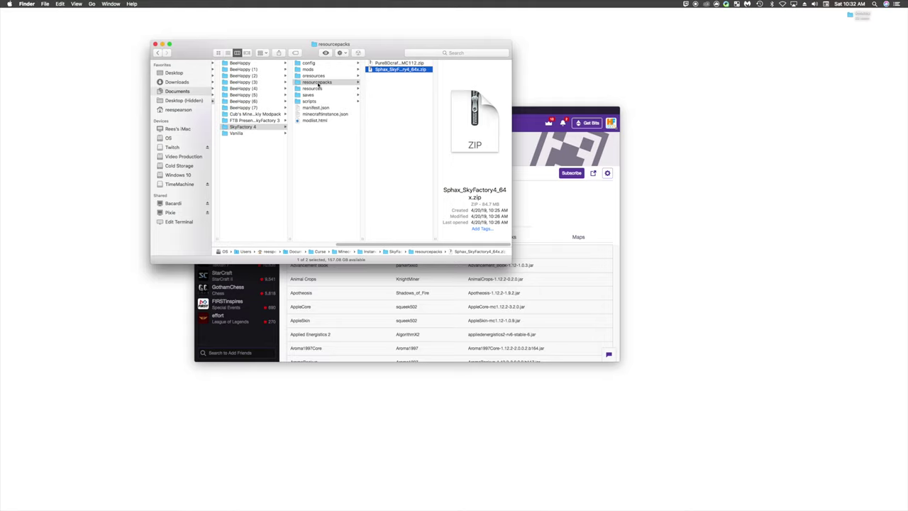
key("super+h")
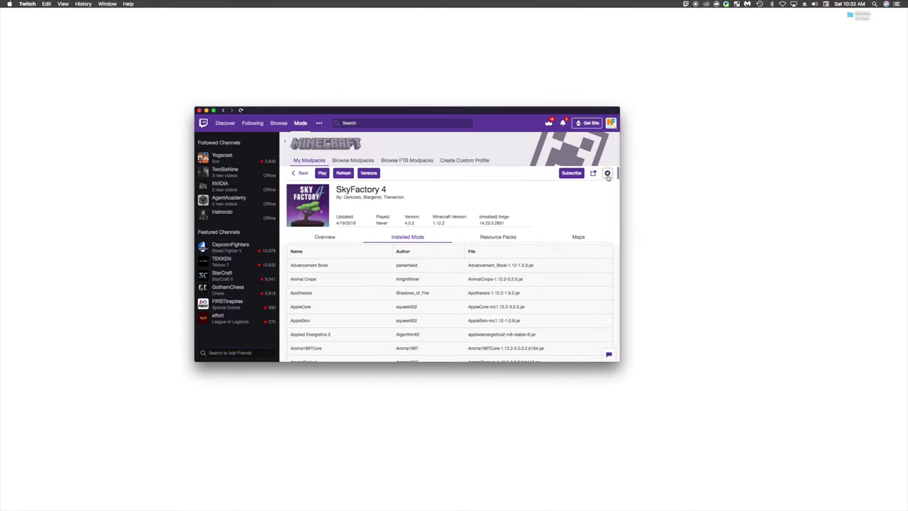
Step: In the SkyFactory 4 profile options, disable Use System Memory Settings, raise the memory allocation and save the changes
left_click(607, 173)
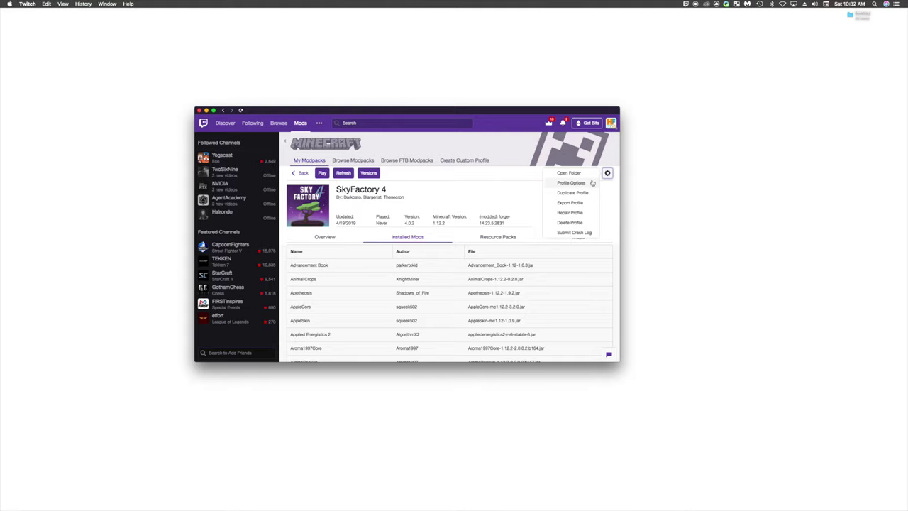
left_click(586, 183)
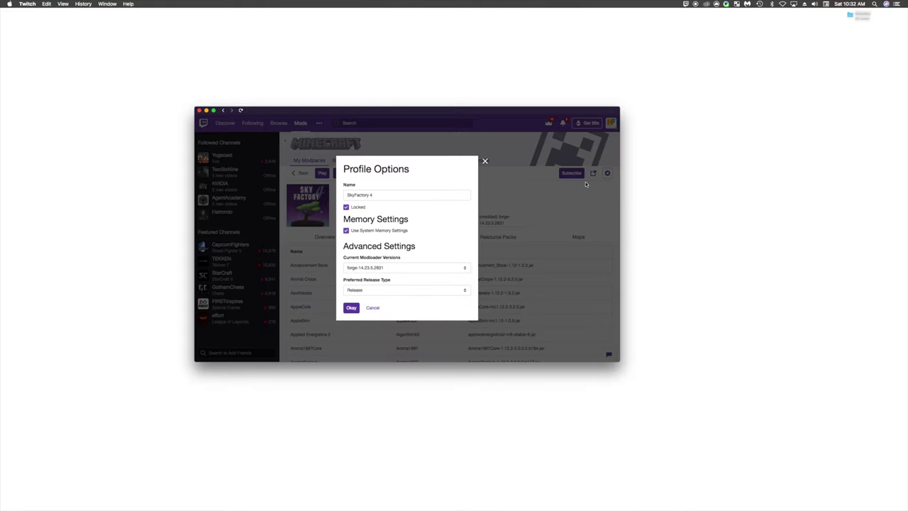
left_click(379, 233)
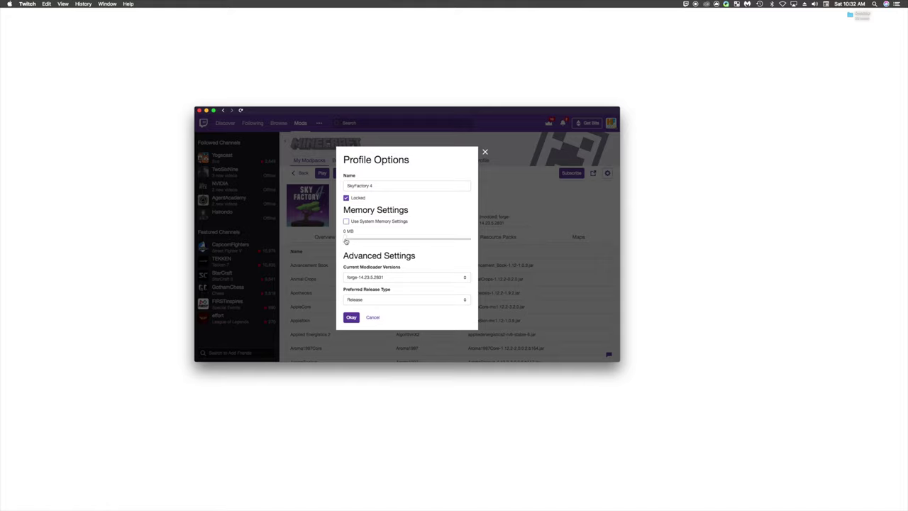
left_click_drag(347, 242, 387, 242)
mouse_move(386, 242)
left_mouse_down()
mouse_move(360, 242)
mouse_move(386, 241)
left_mouse_up()
left_click_drag(386, 241, 386, 241)
left_click(351, 319)
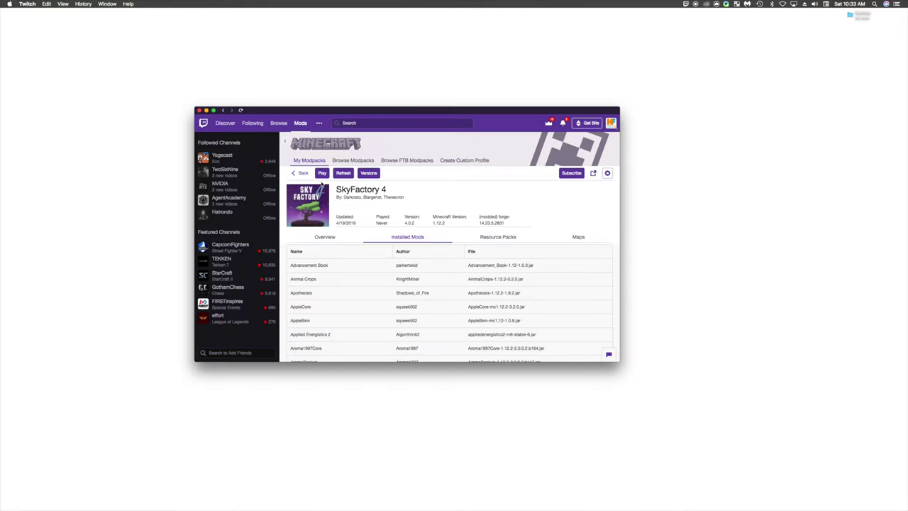
Step: Launch the SkyFactory 4 modpack and open the resource pack selection in the game's options
left_click(322, 173)
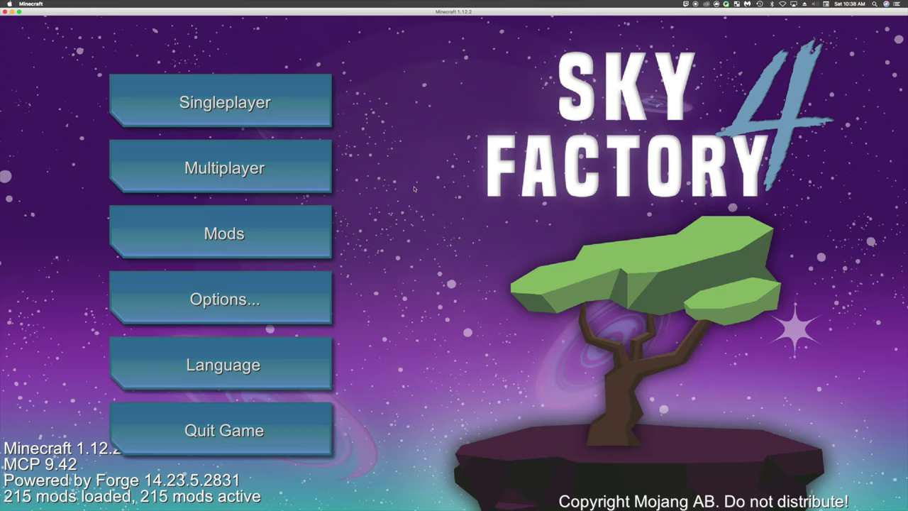
left_click(248, 277)
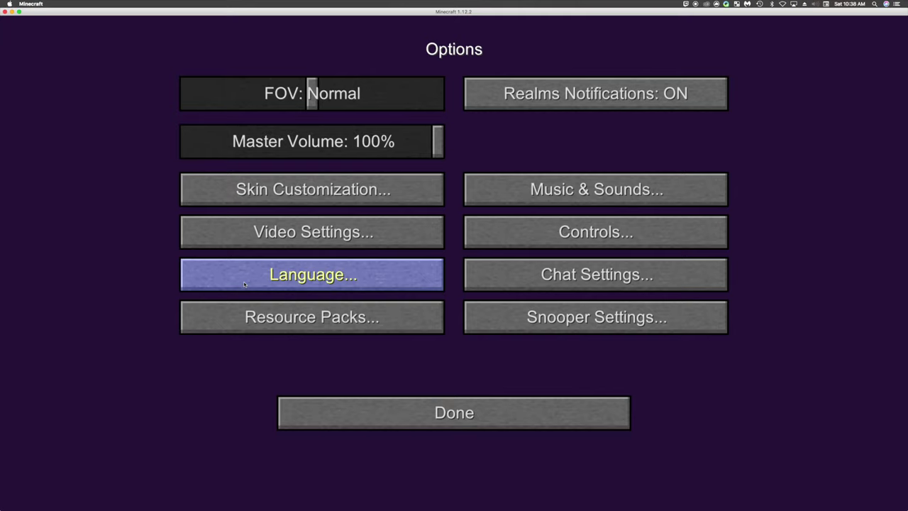
left_click(278, 315)
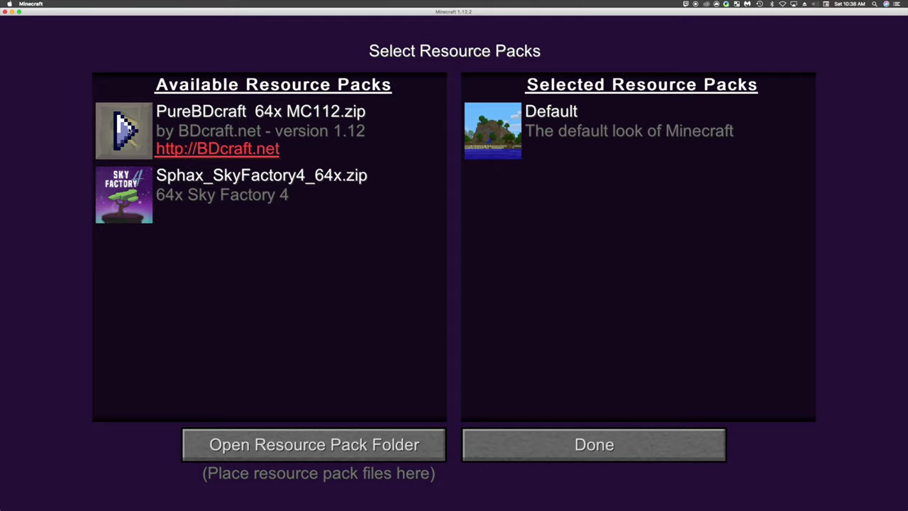
Step: Enable both resource packs with Sphax_SkyFactory4_64x.zip above PureBDcraft 64x MC112.zip, apply them and return to the title screen
left_click(122, 128)
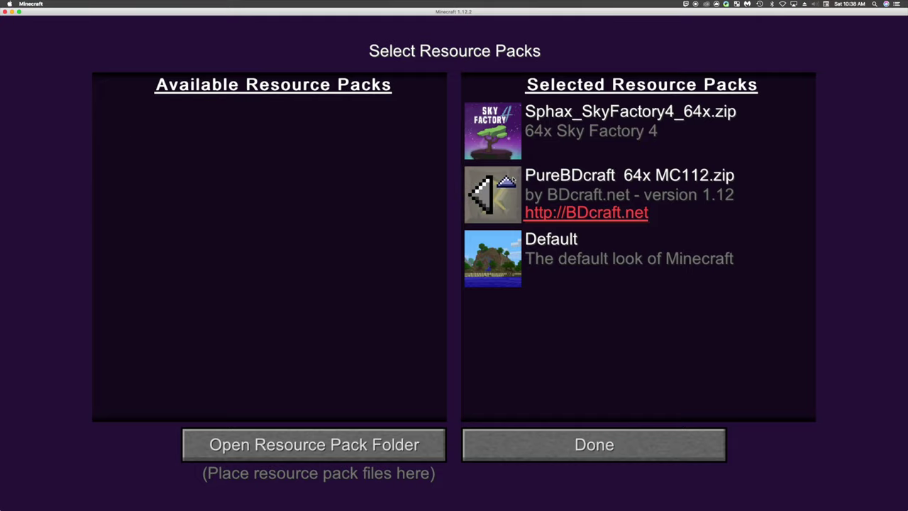
left_click(510, 180)
left_click(507, 144)
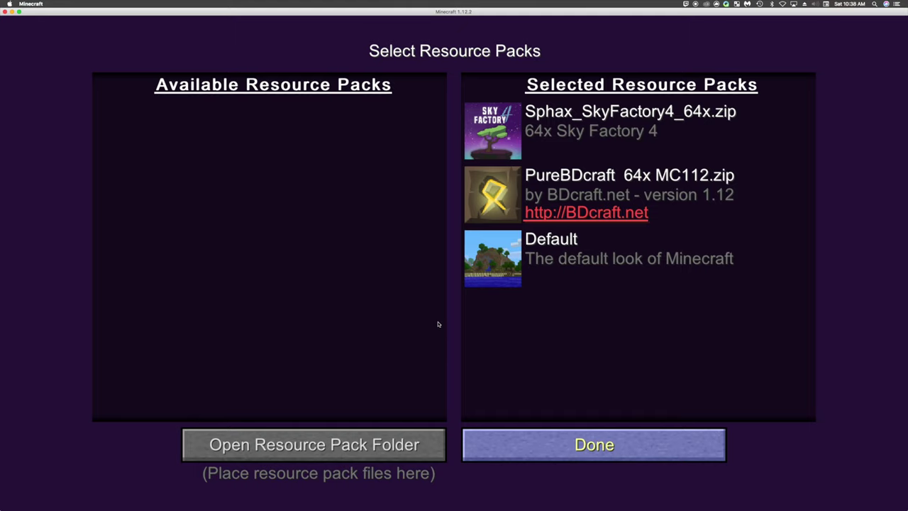
key("Escape")
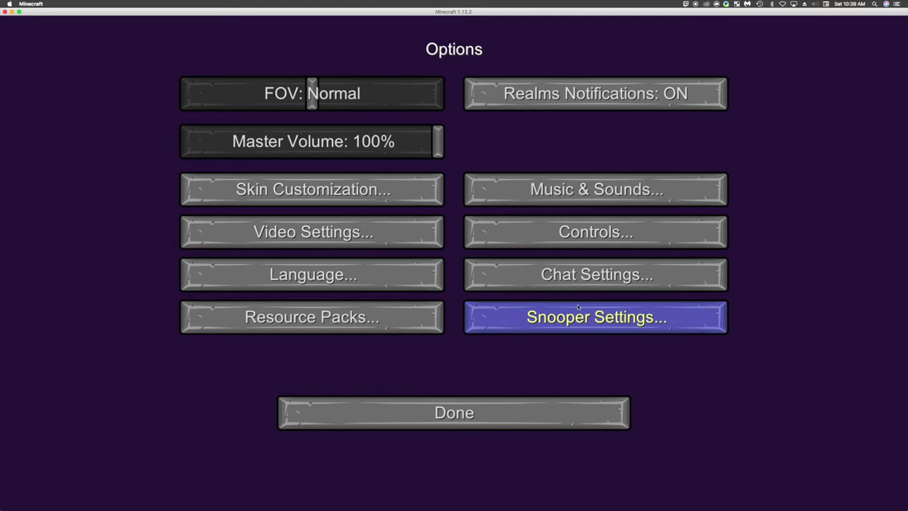
left_click(480, 400)
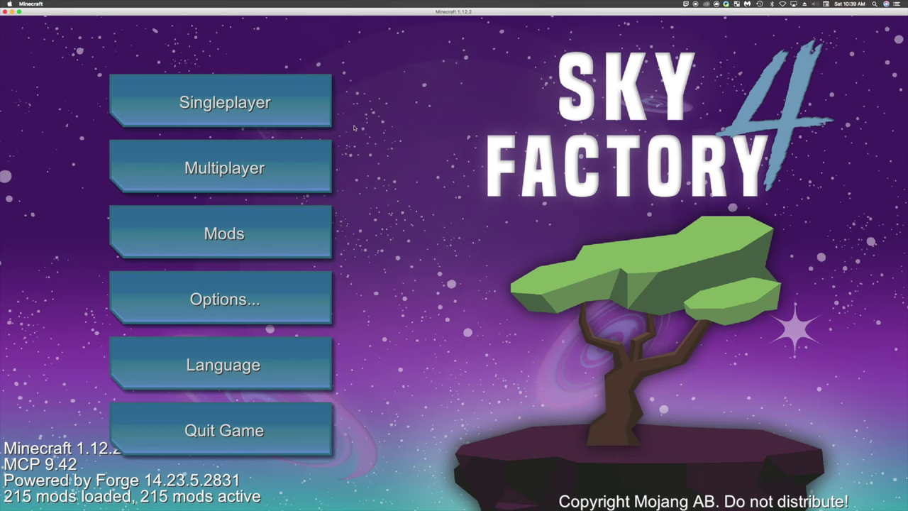
Step: Start setting up a new singleplayer world and preview the SkyFactory Tutorial, Skygrid and Compactsky presets
left_click(316, 112)
left_click(552, 434)
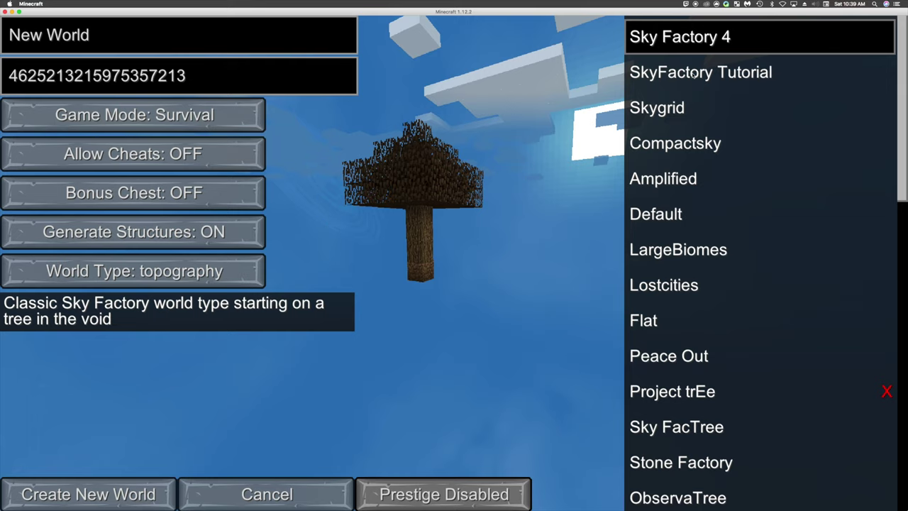
left_click(693, 75)
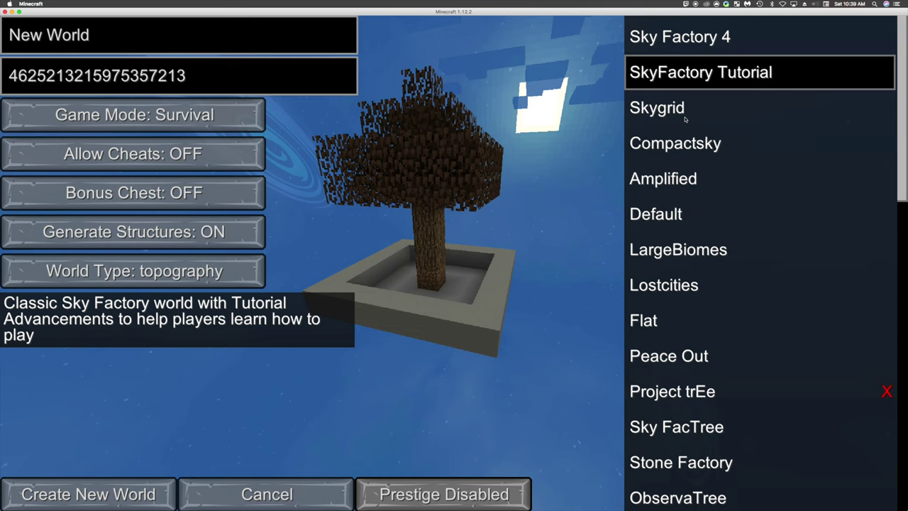
left_click(685, 120)
left_click(689, 144)
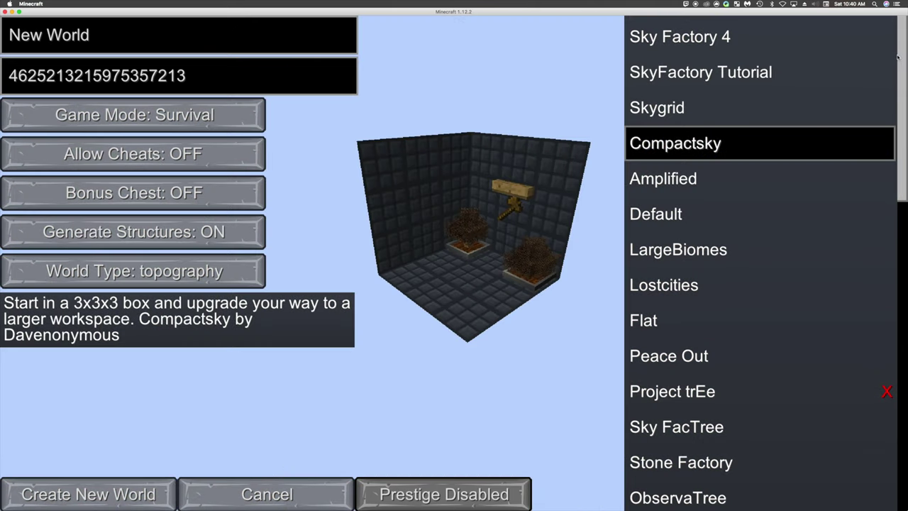
Step: Preview world presets further down the list, including Skiiiilands, Between Bedrock and a Hard Place, Hardcore, Lava Cake and Chunk Norris
left_click_drag(898, 57, 856, 398)
left_click(664, 358)
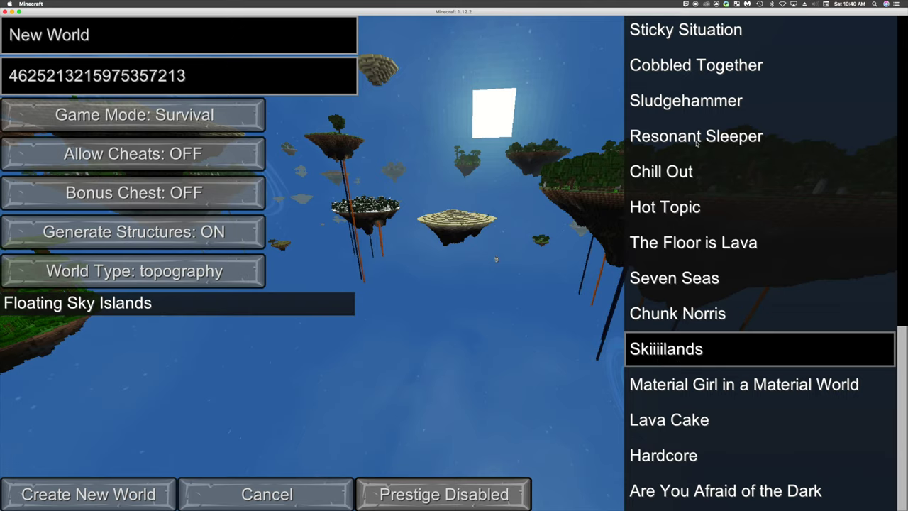
left_click_drag(899, 355, 899, 315)
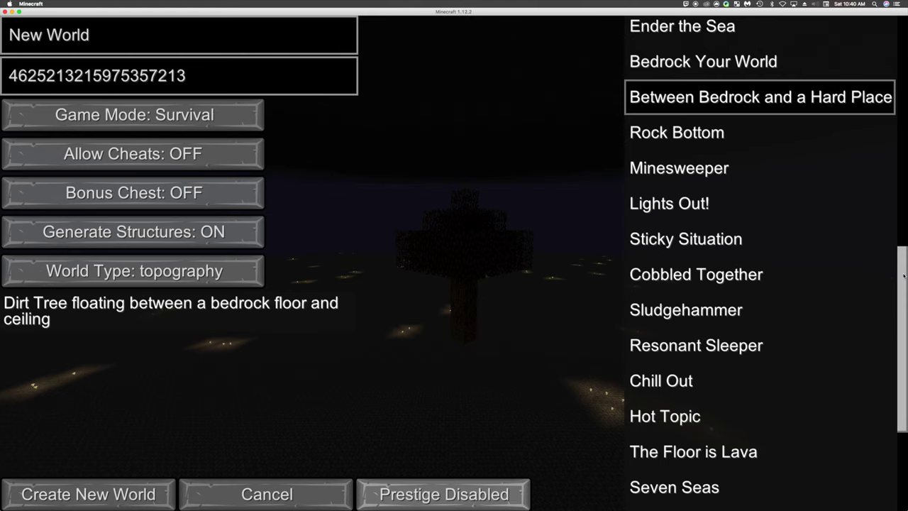
left_click_drag(905, 274, 864, 409)
left_click(748, 495)
left_click(721, 454)
left_click(694, 405)
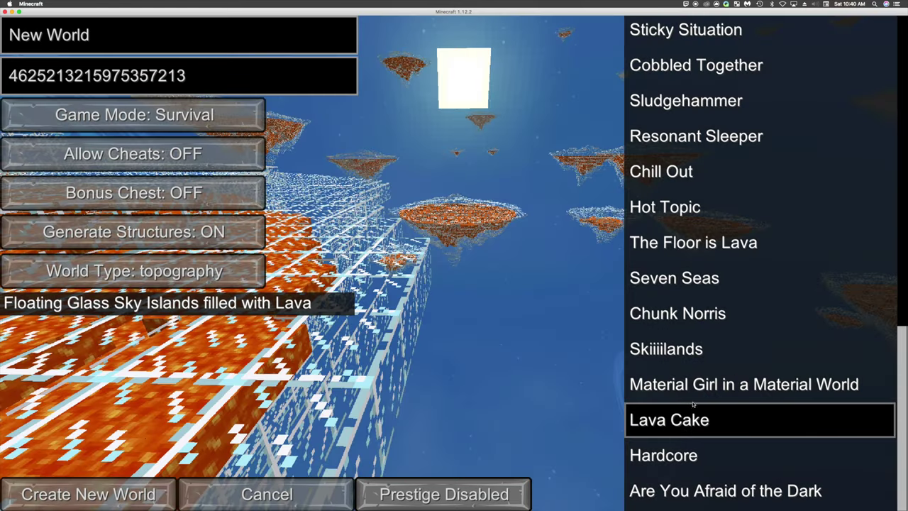
left_click(693, 391)
left_click(701, 354)
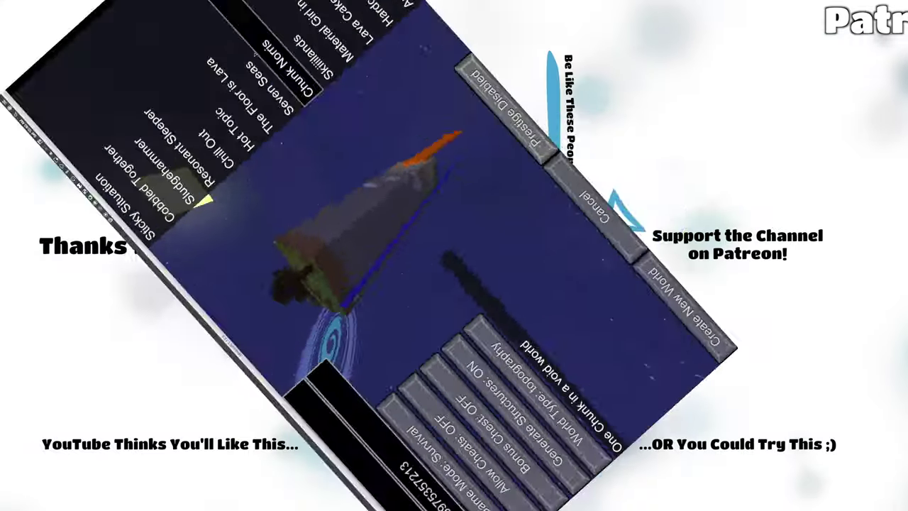